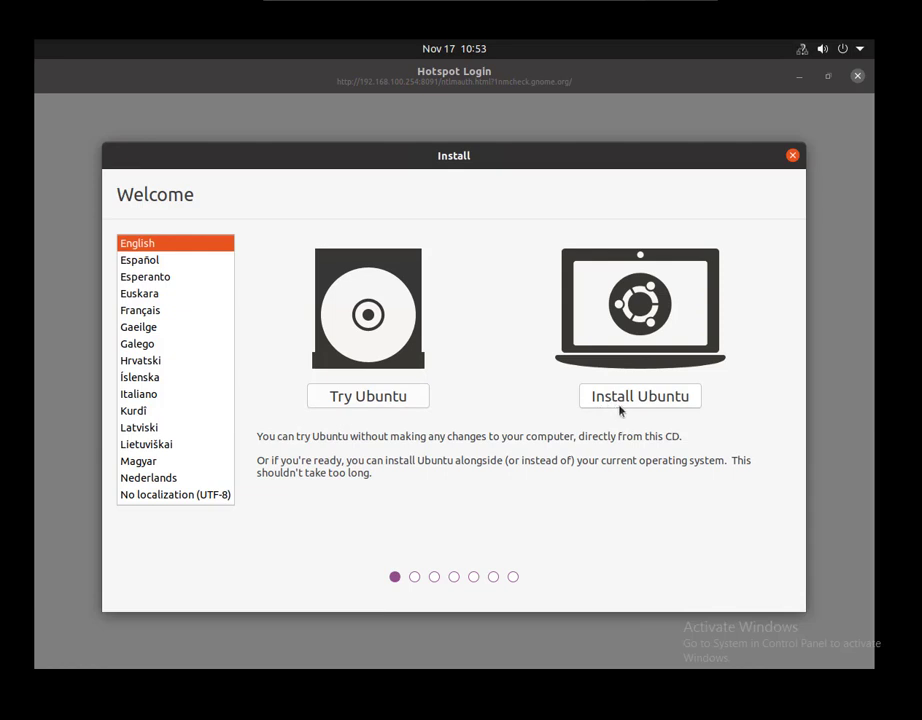
Start installing Ubuntu and accept the English (US) keyboard layout.
click(628, 400)
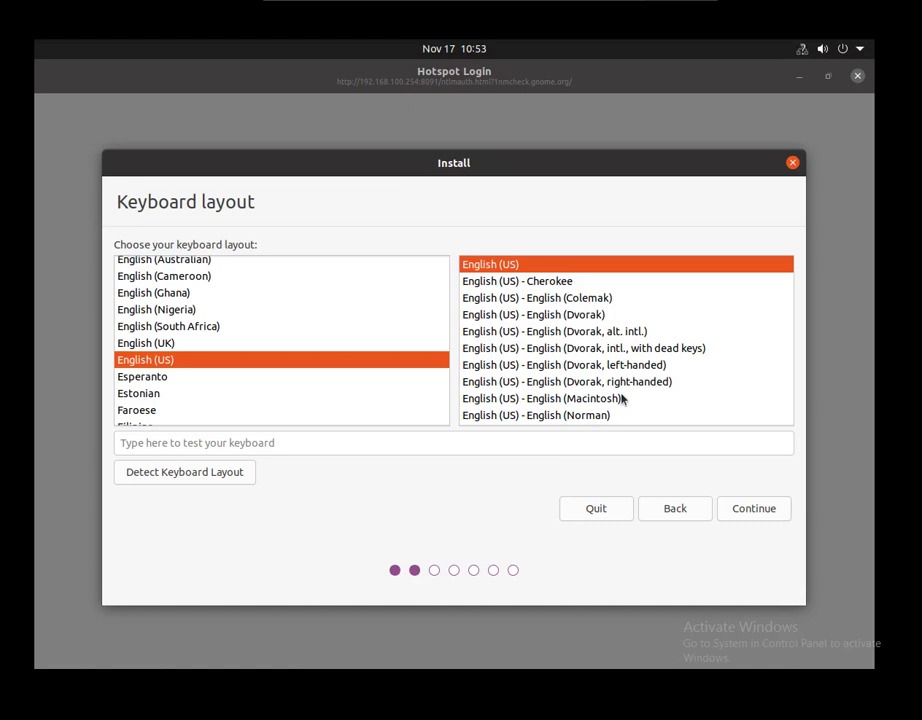
click(753, 512)
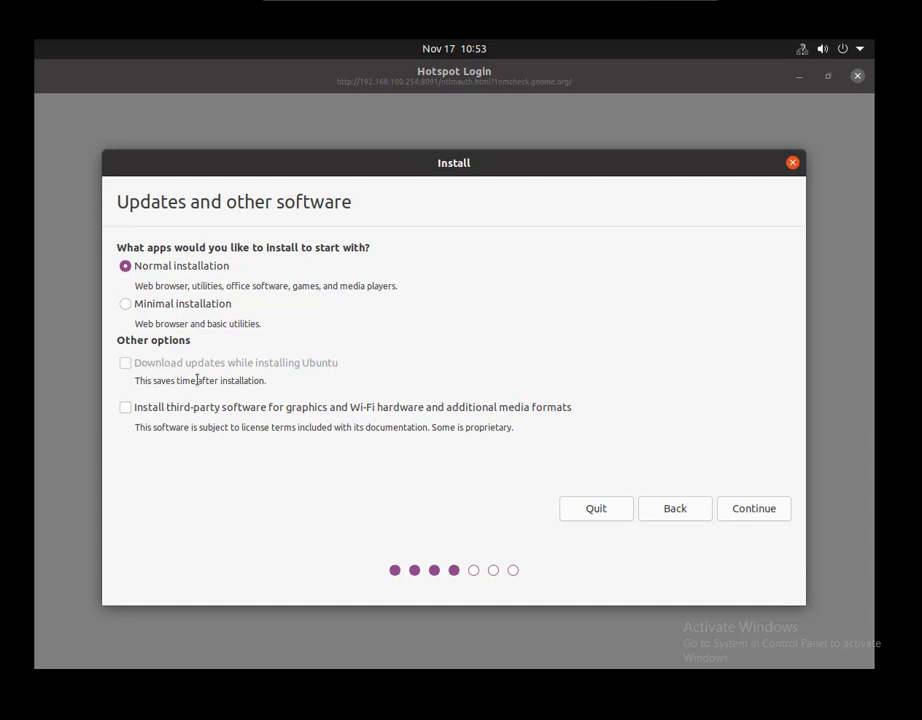
Include third-party software, then choose 'Something else' to partition /dev/sda manually.
click(179, 417)
click(741, 513)
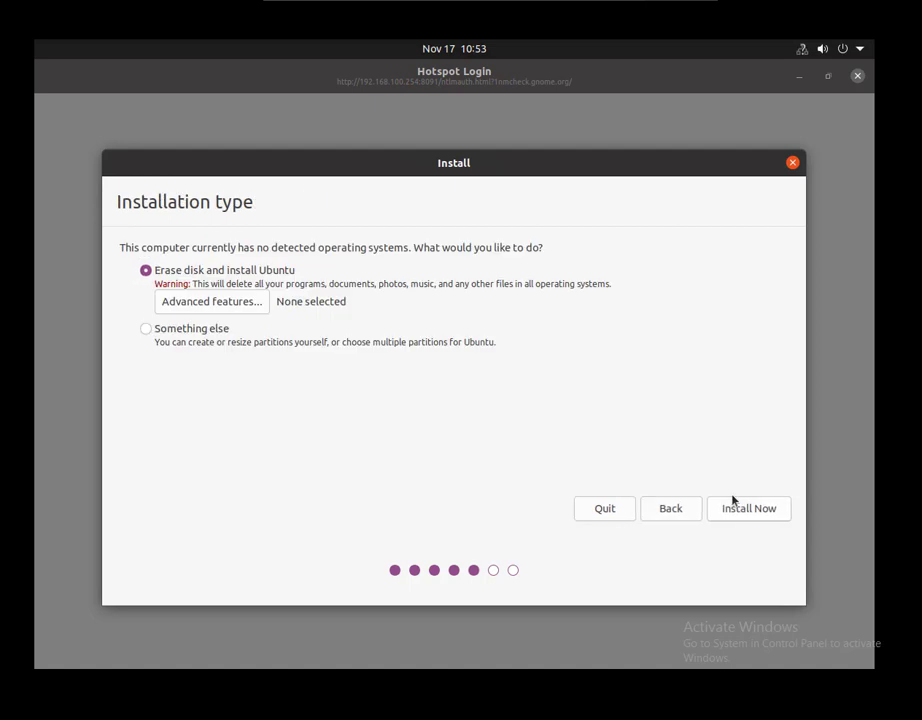
click(218, 332)
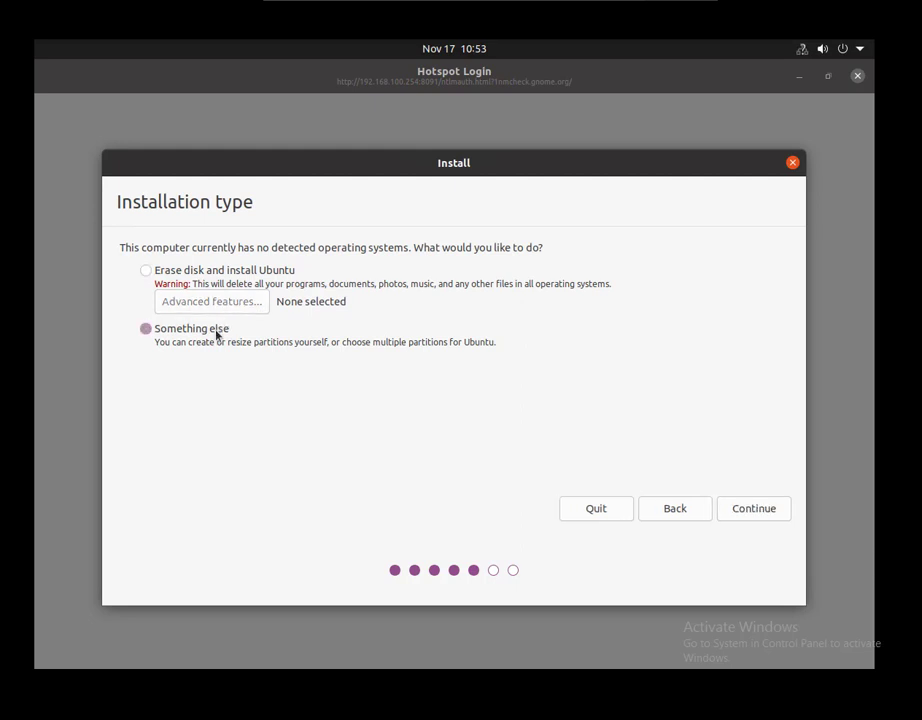
click(753, 508)
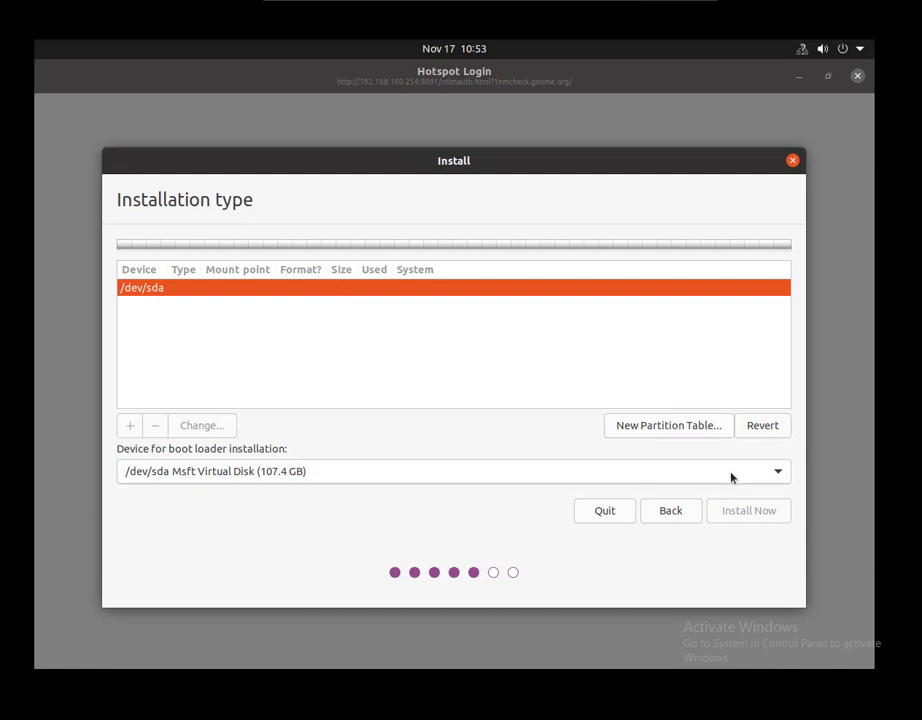
Go back, leave advanced features off, erase the whole disk and confirm writing the partition changes.
click(672, 511)
click(237, 304)
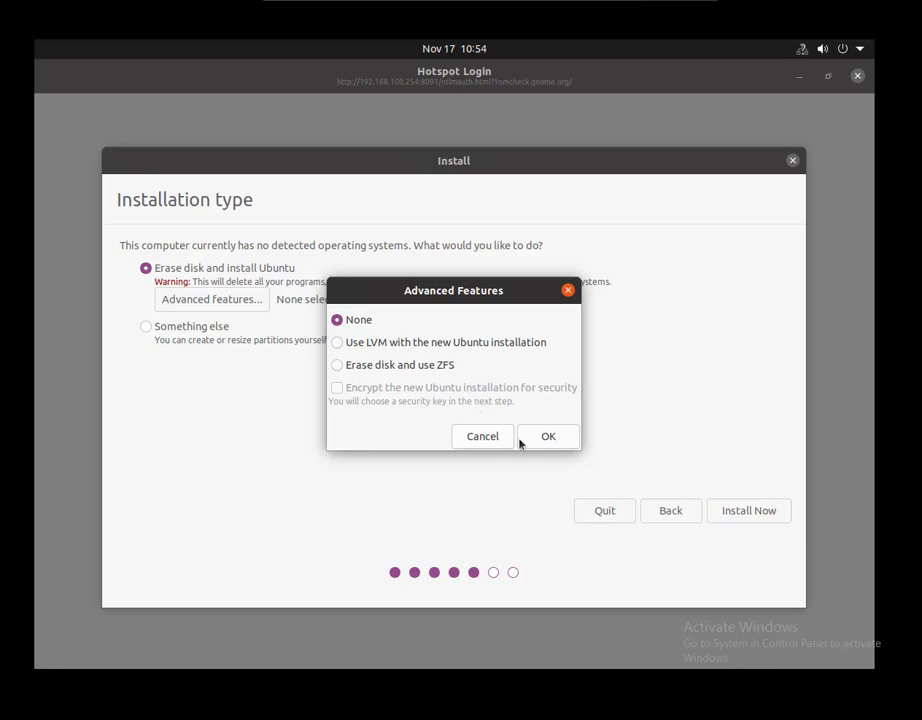
click(483, 436)
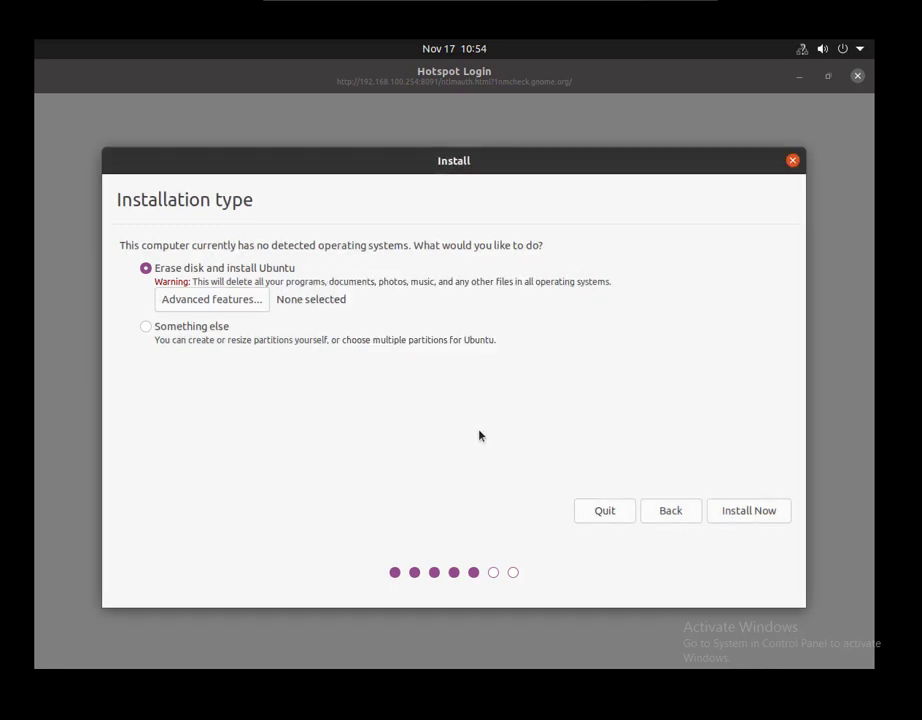
click(728, 508)
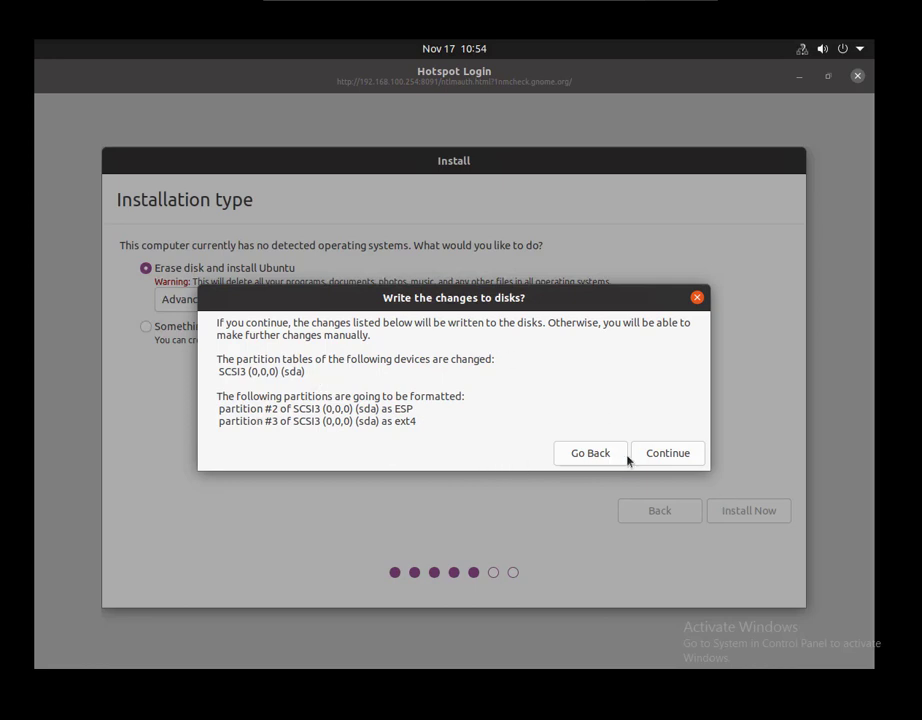
click(668, 455)
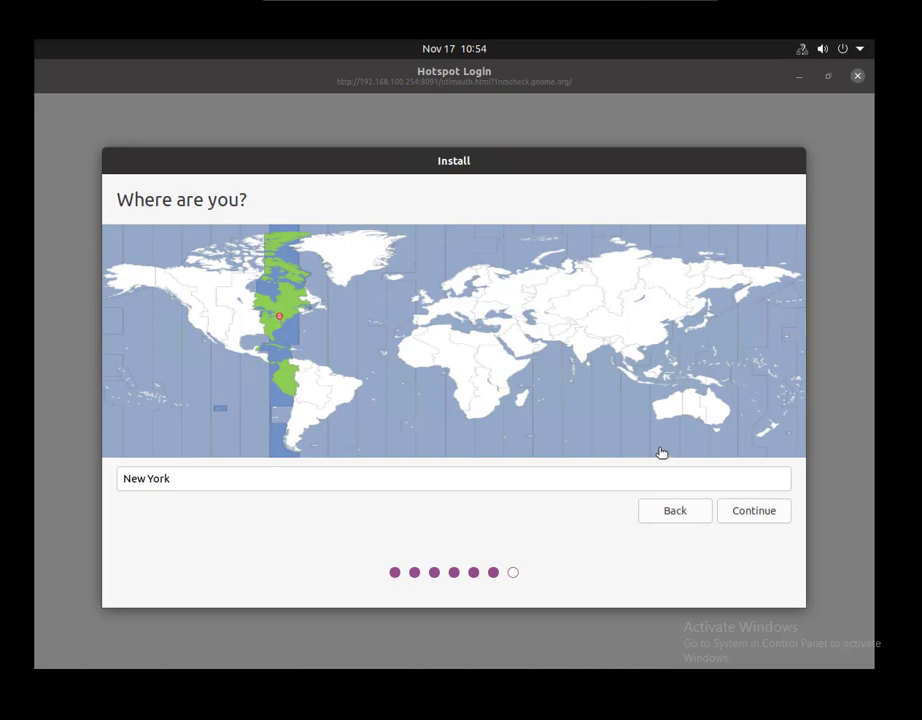
Pick Cairo on the time zone map and confirm it as the location.
click(640, 486)
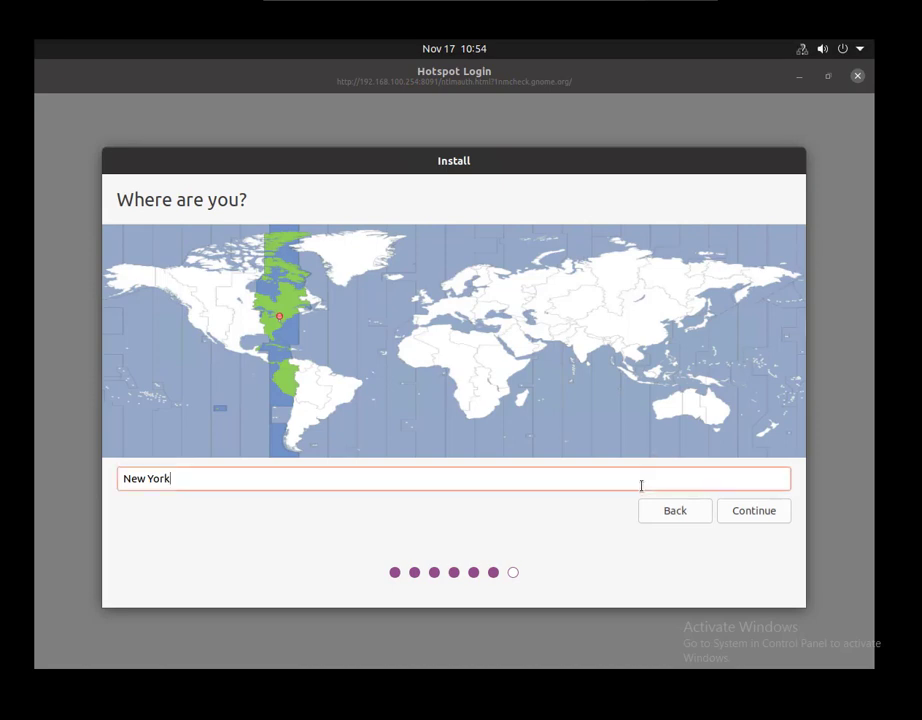
click(308, 368)
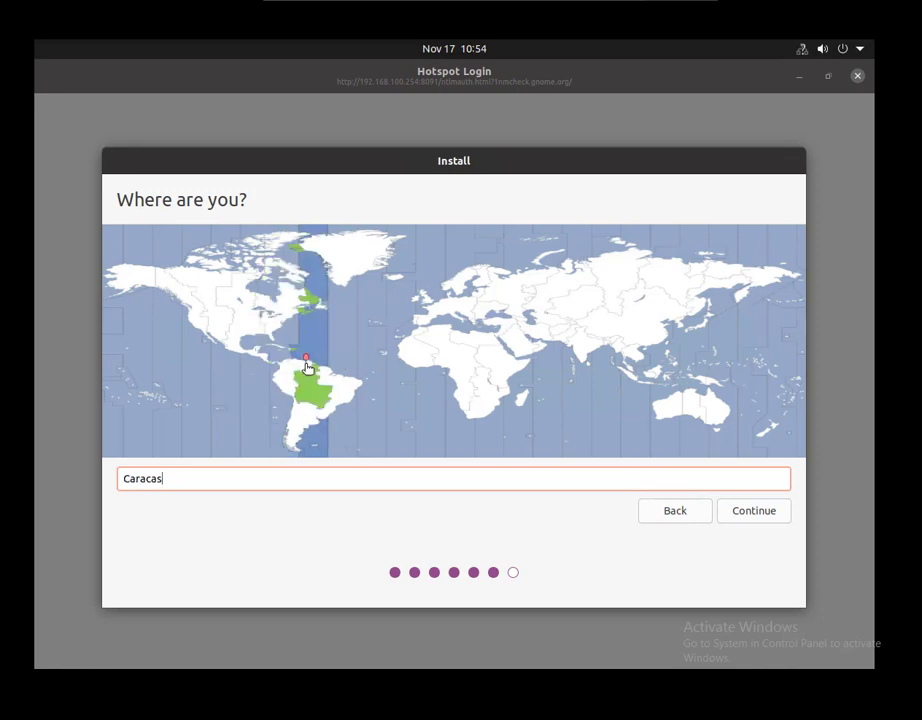
click(492, 341)
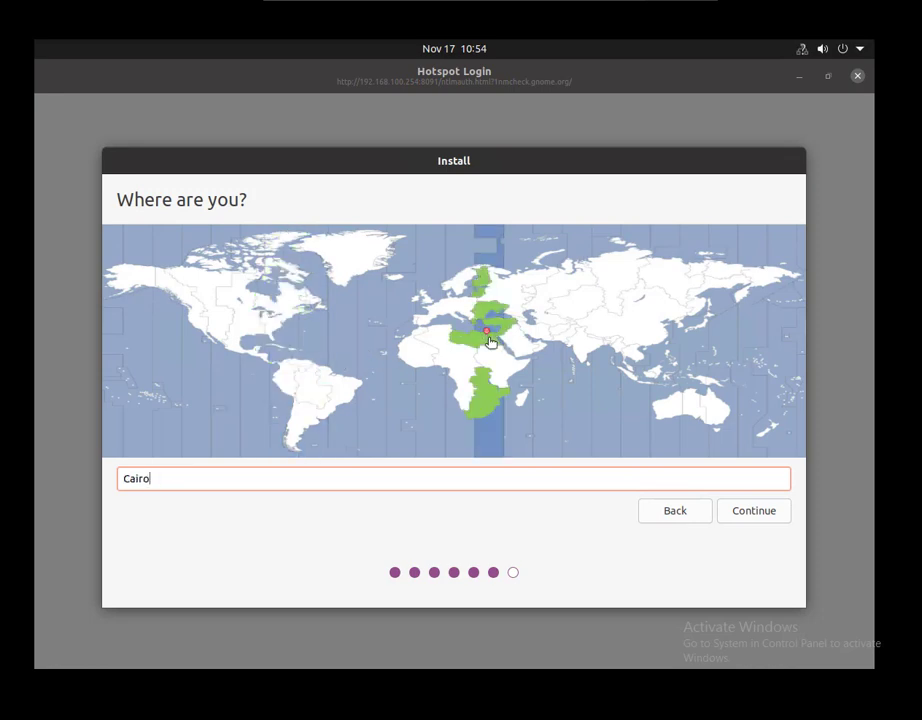
click(739, 512)
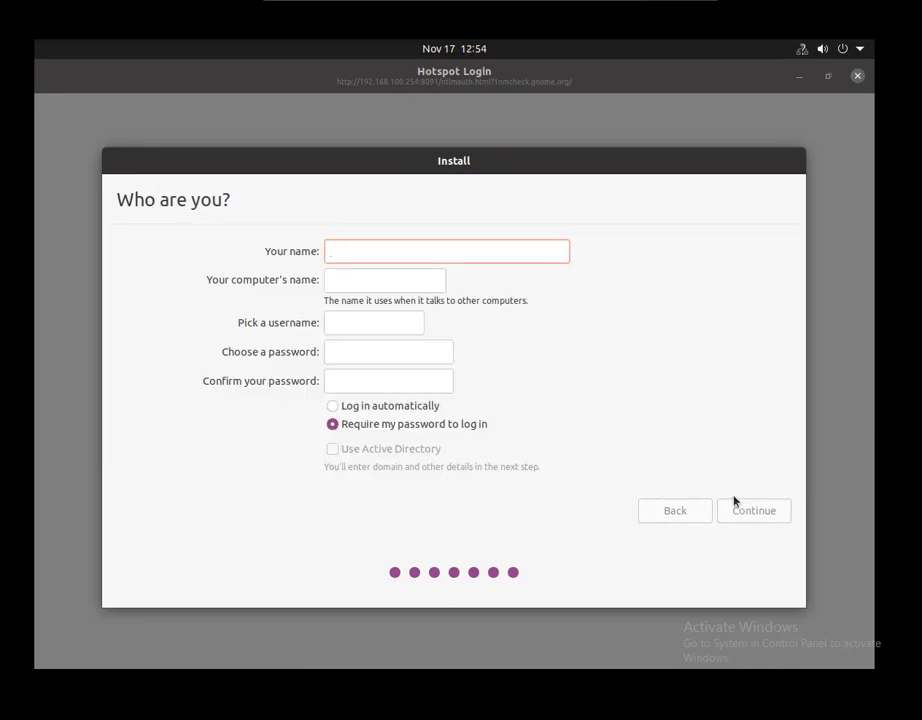
Enter the account's full name, set and confirm its password, and require the password at login.
text(Mous)
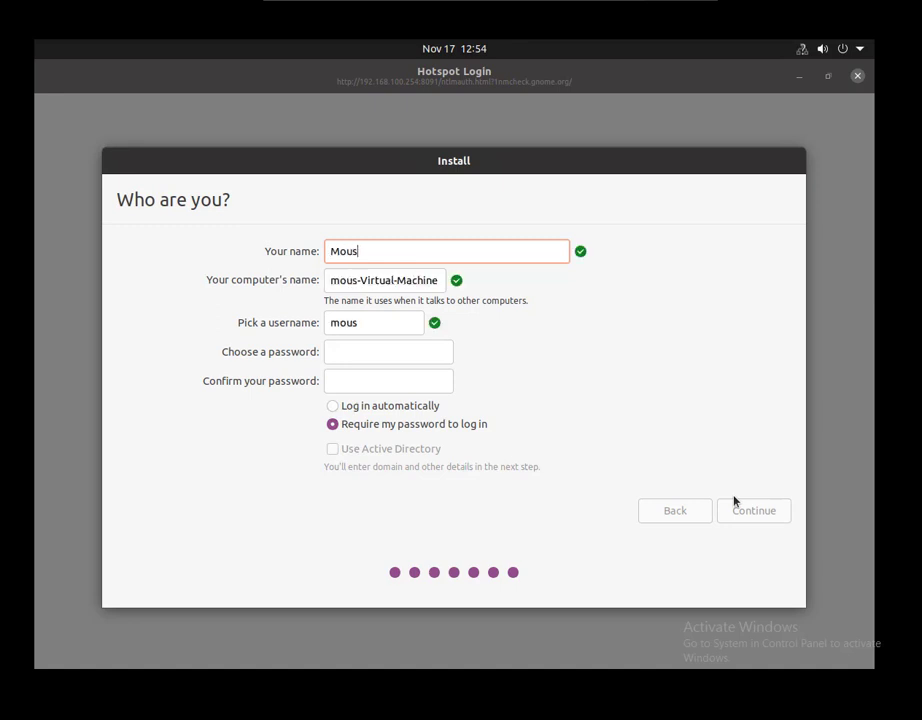
text(ly)
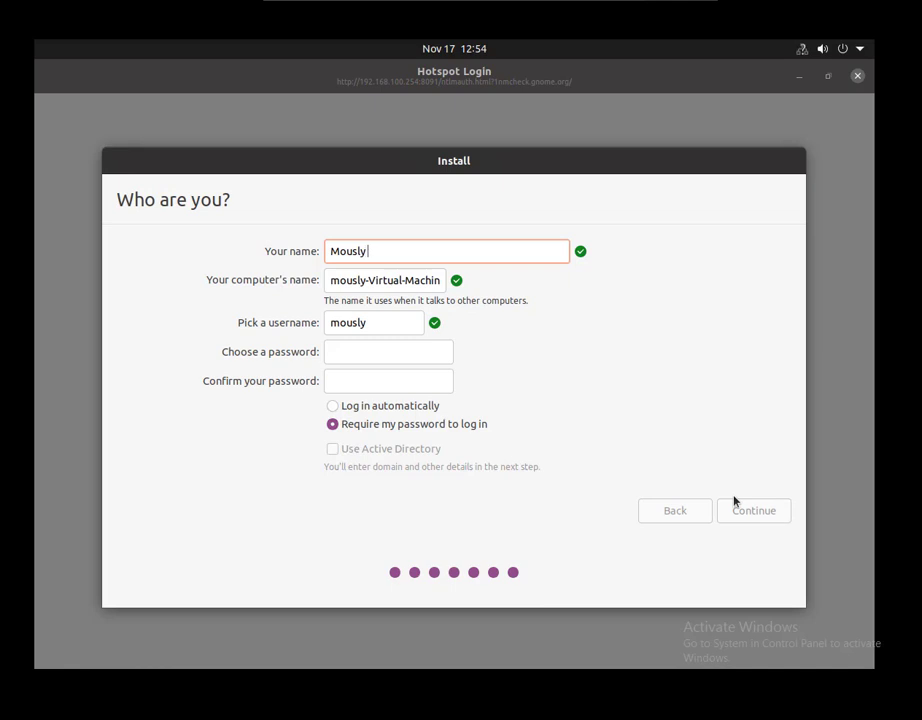
text( Academy)
key(Tab)
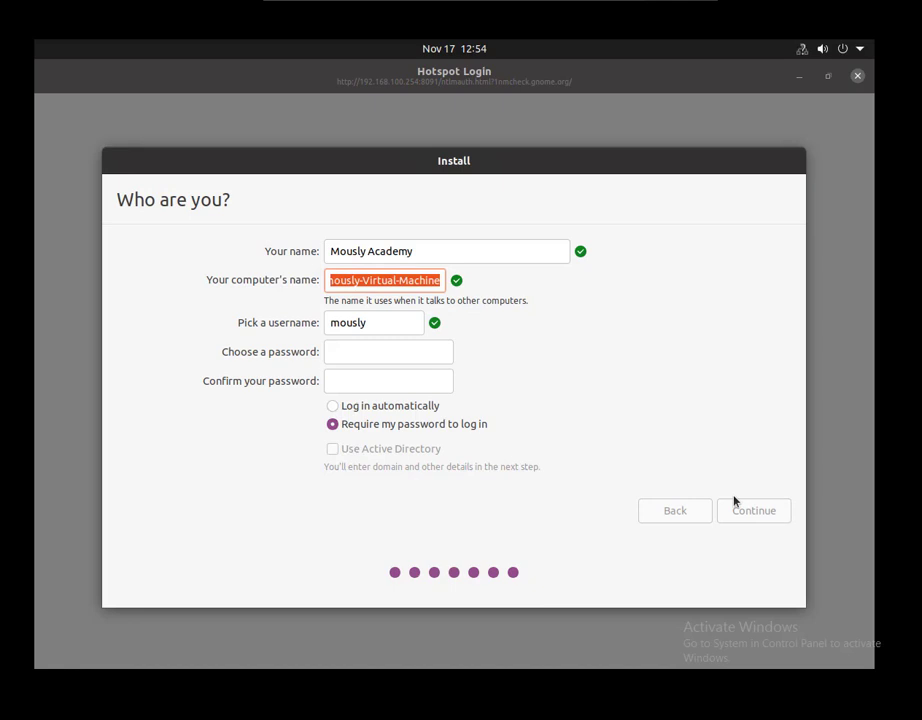
click(383, 354)
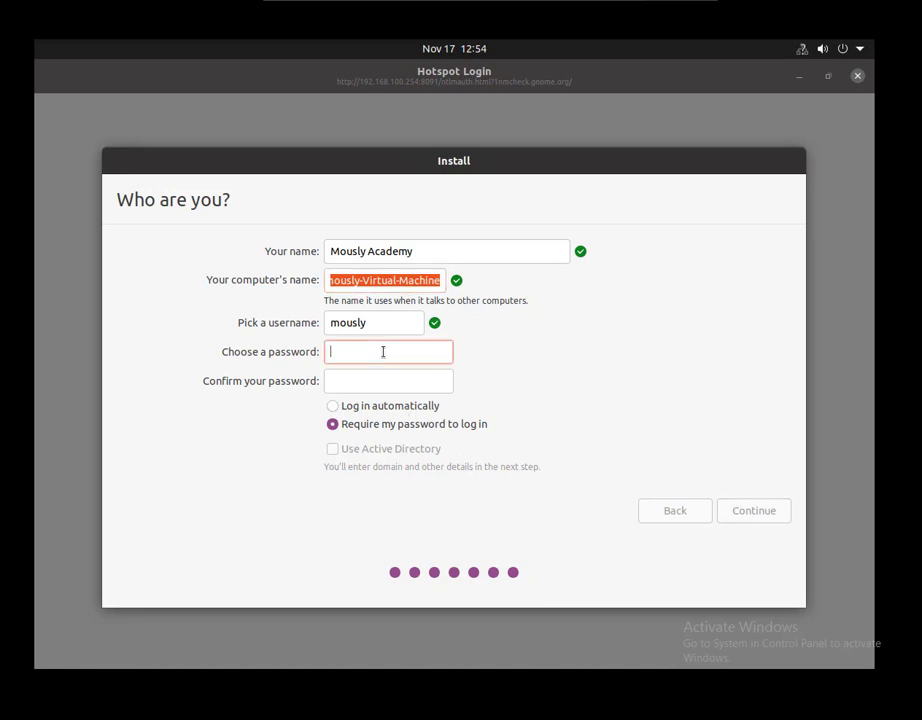
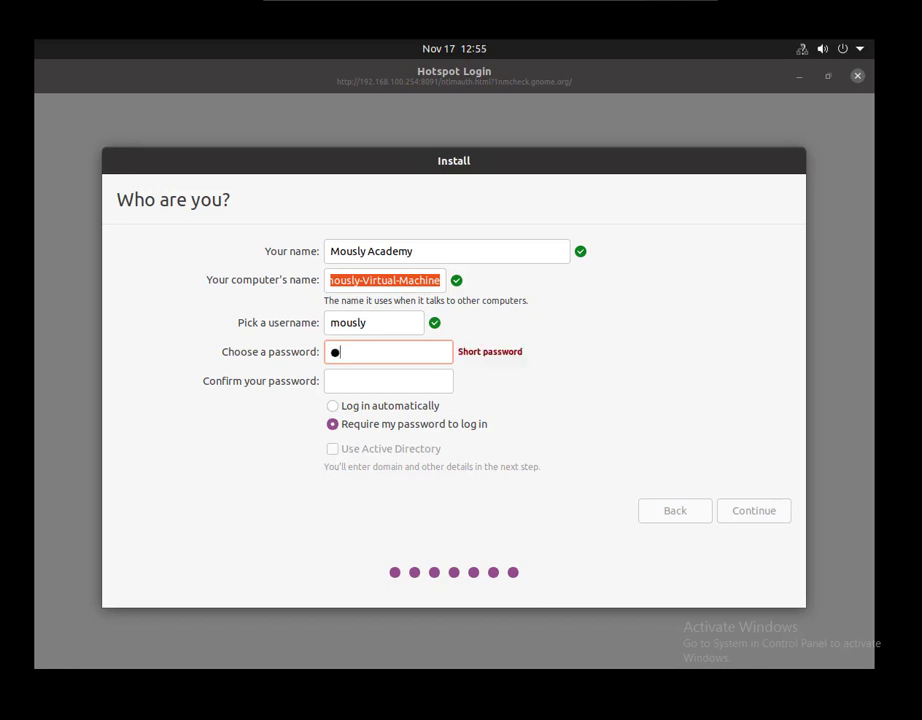
key(Tab)
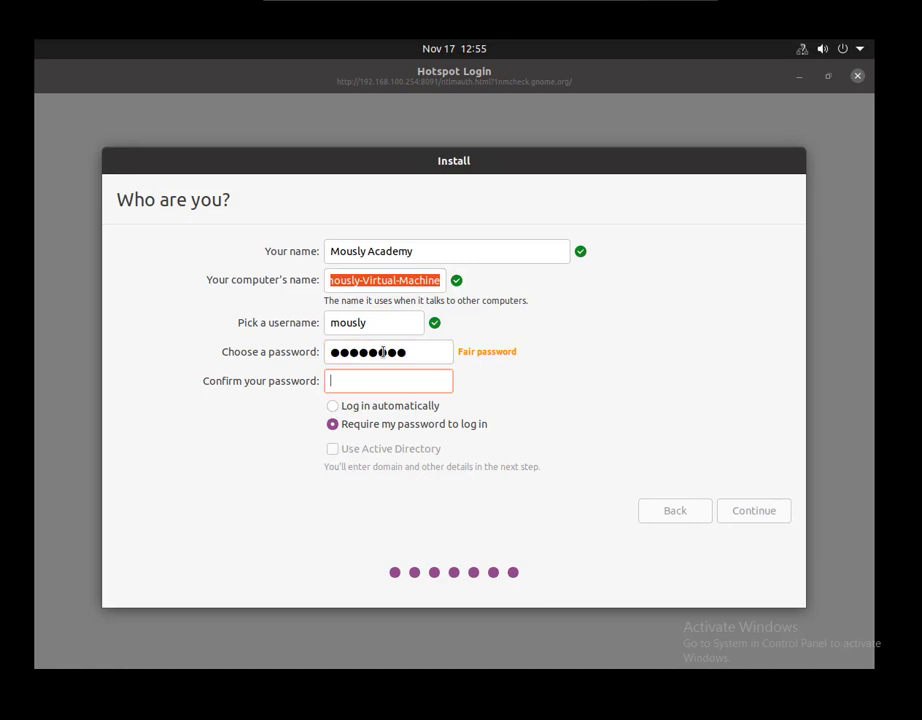
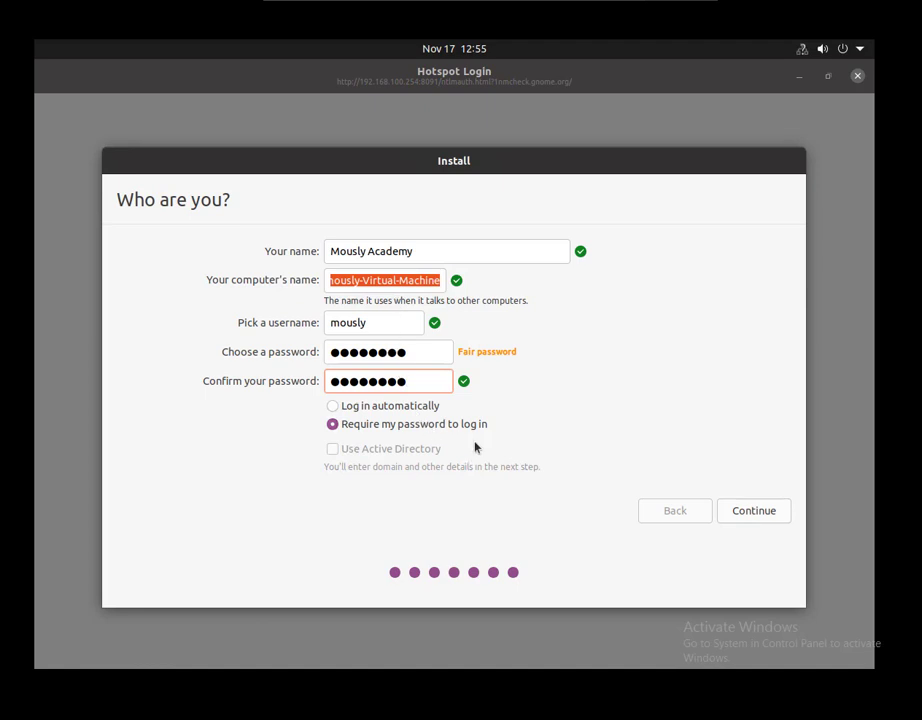
click(338, 408)
click(352, 425)
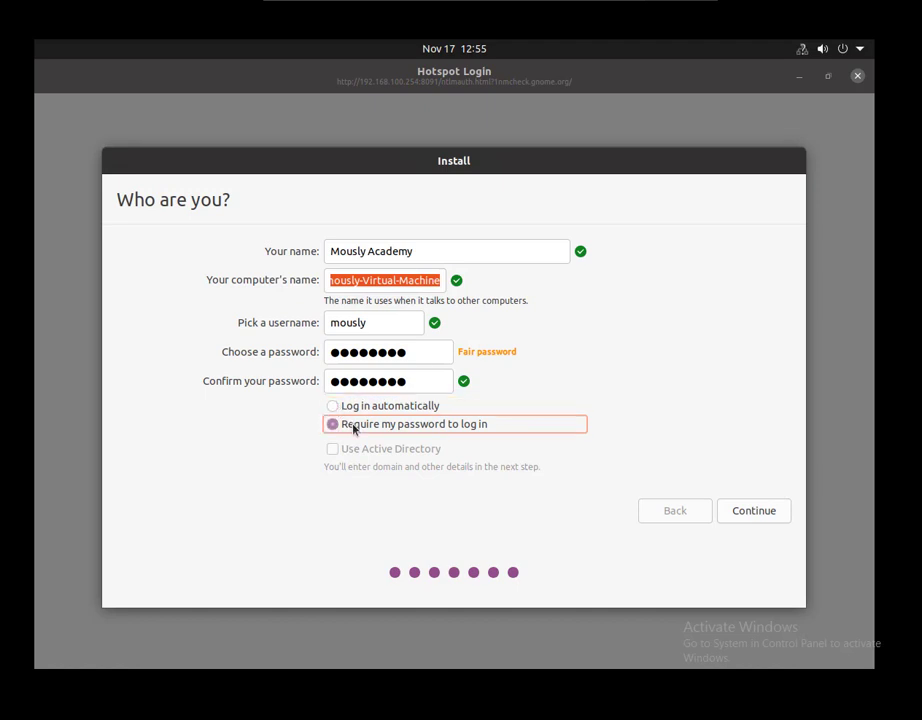
click(744, 512)
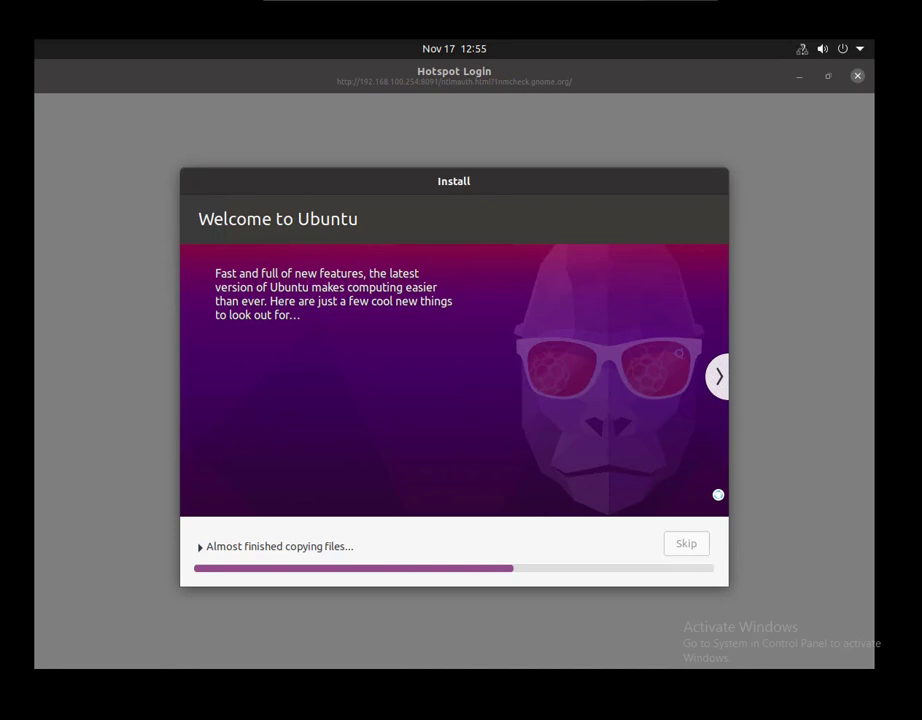
Advance the slideshow through software, music, photos, web, office and accessibility to Help and support.
click(720, 379)
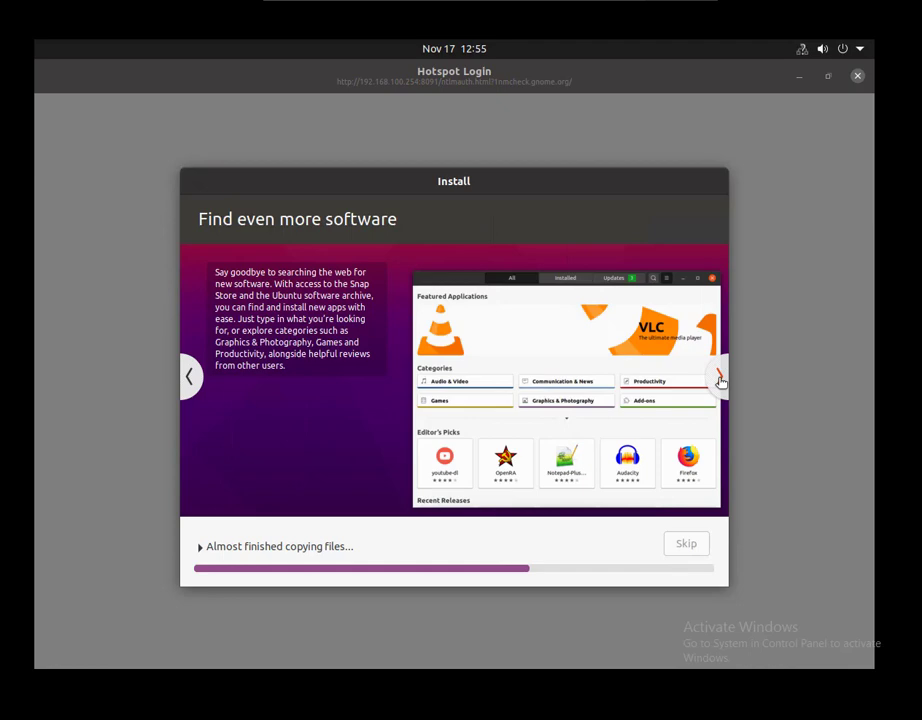
click(720, 379)
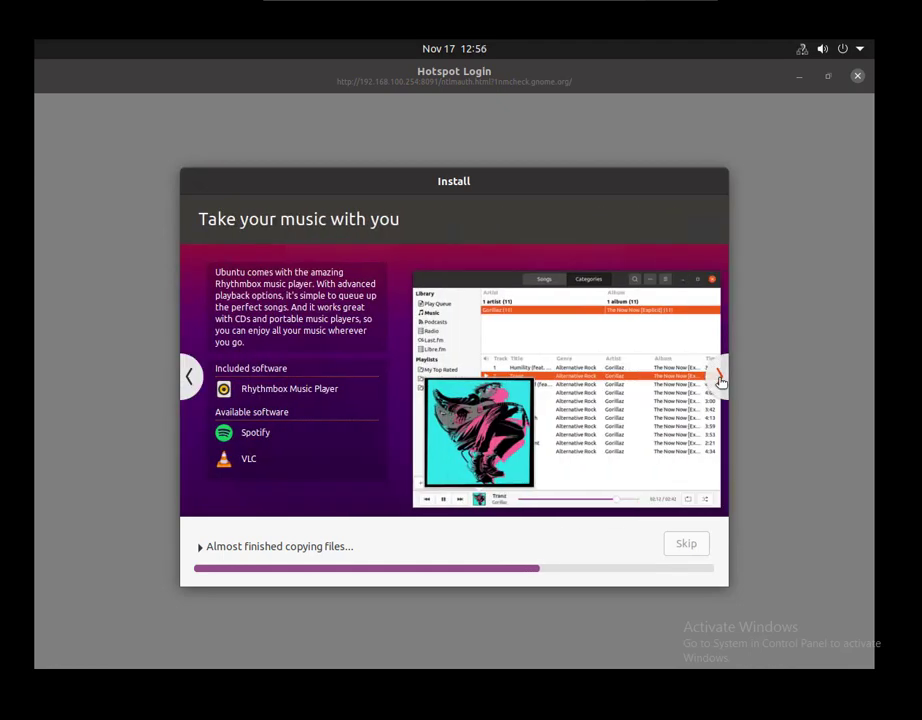
click(720, 379)
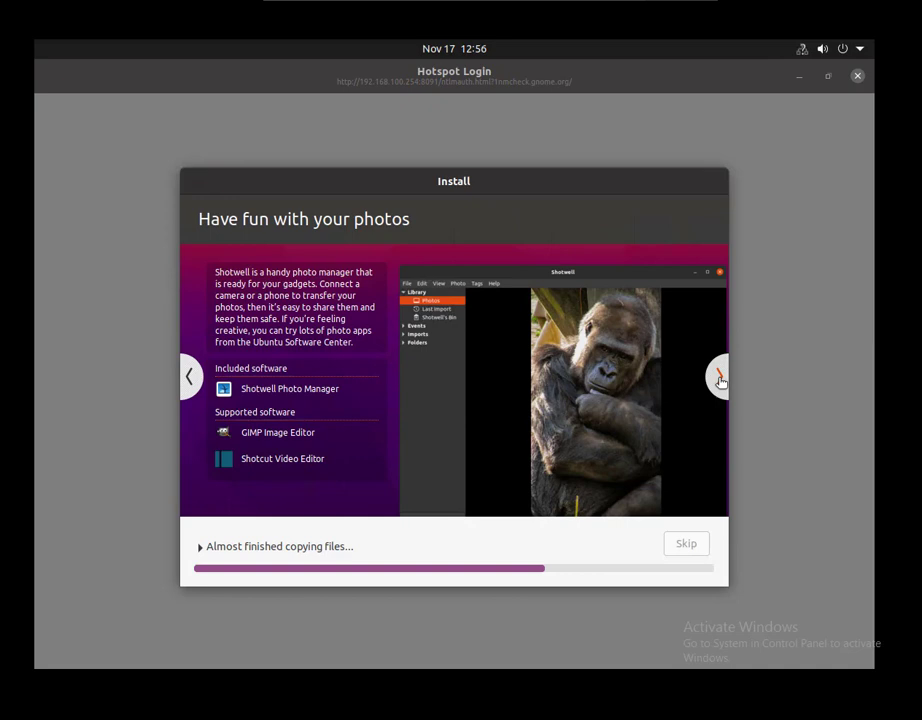
click(720, 379)
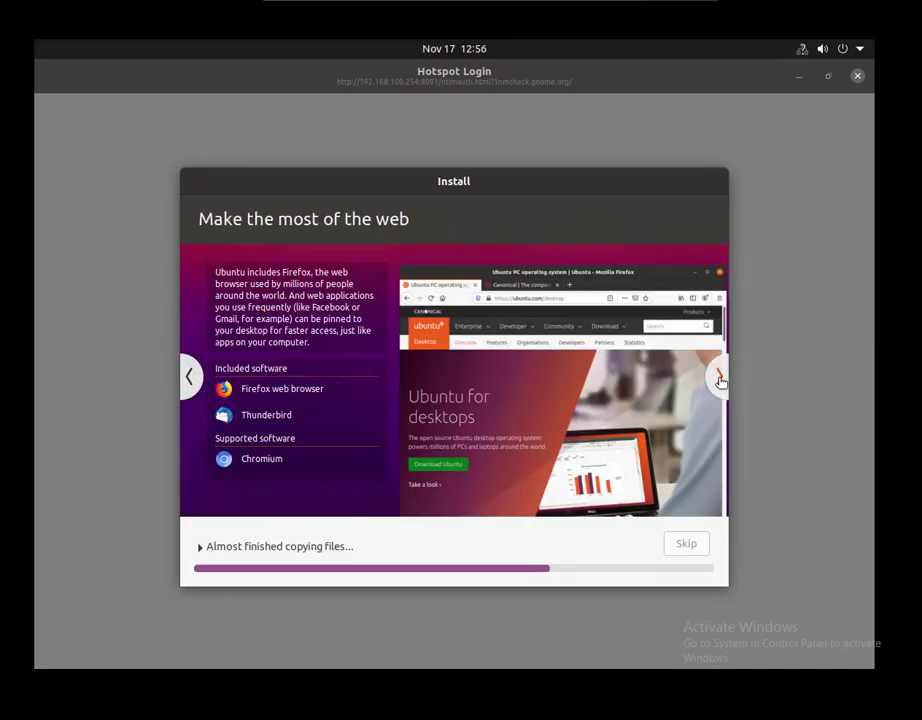
click(720, 379)
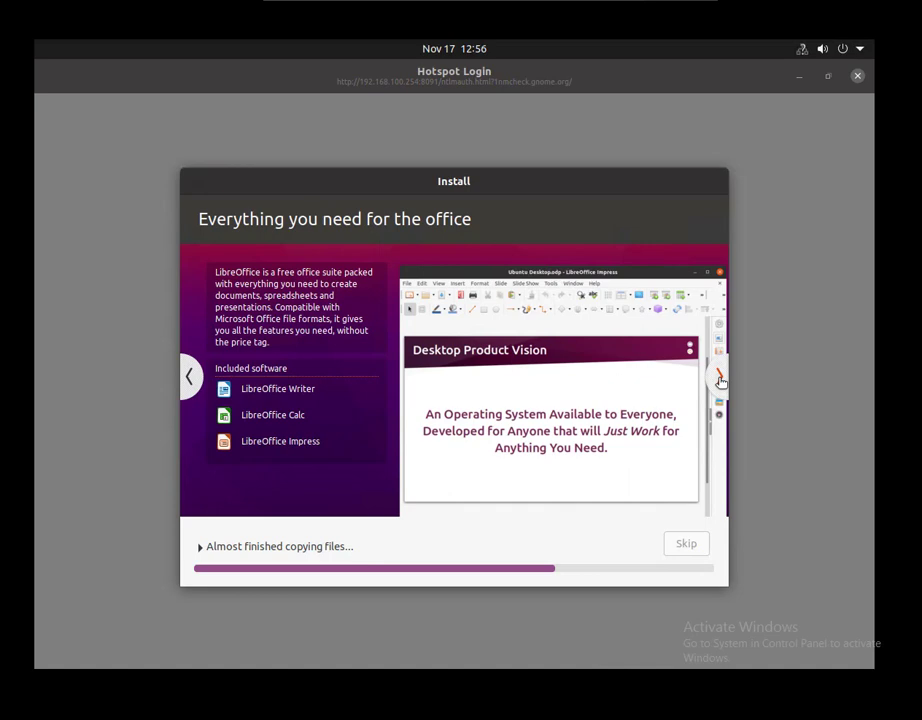
click(720, 379)
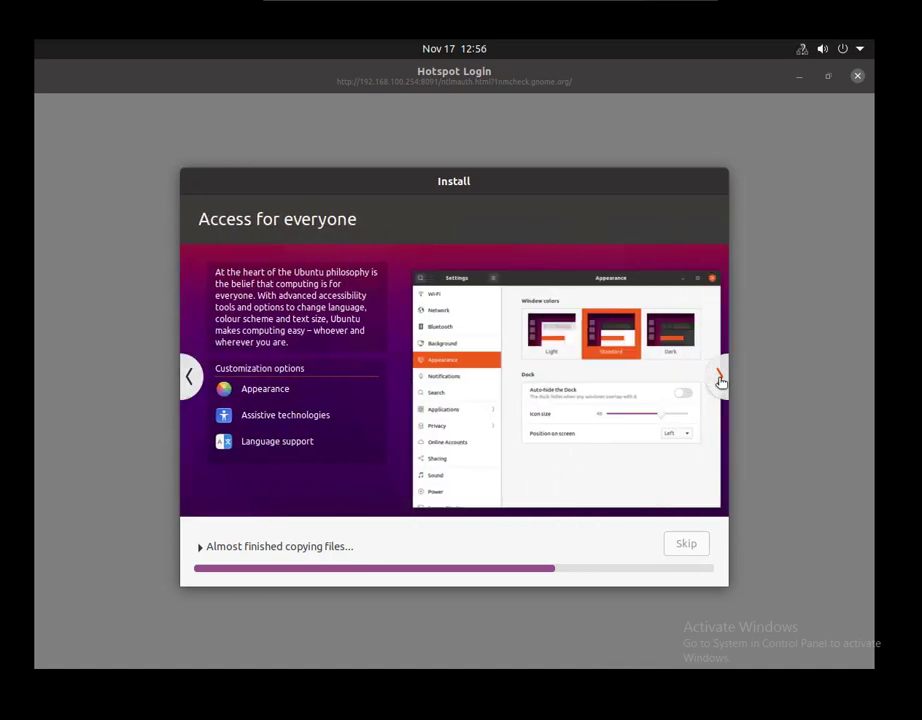
click(720, 379)
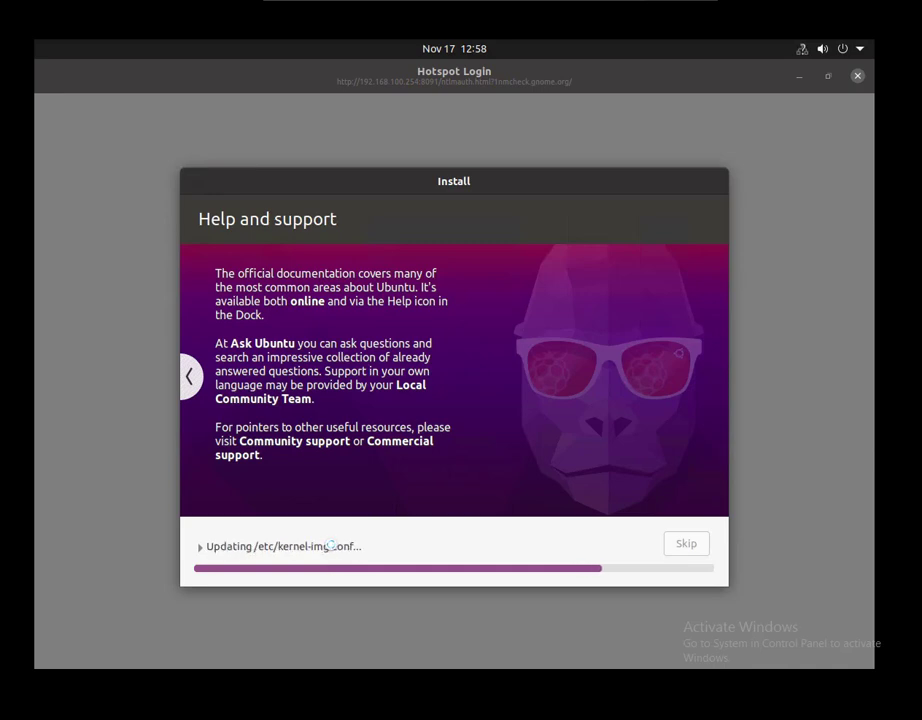
Step the slideshow back through accessibility, office, web and photos to 'Take your music with you'.
click(189, 377)
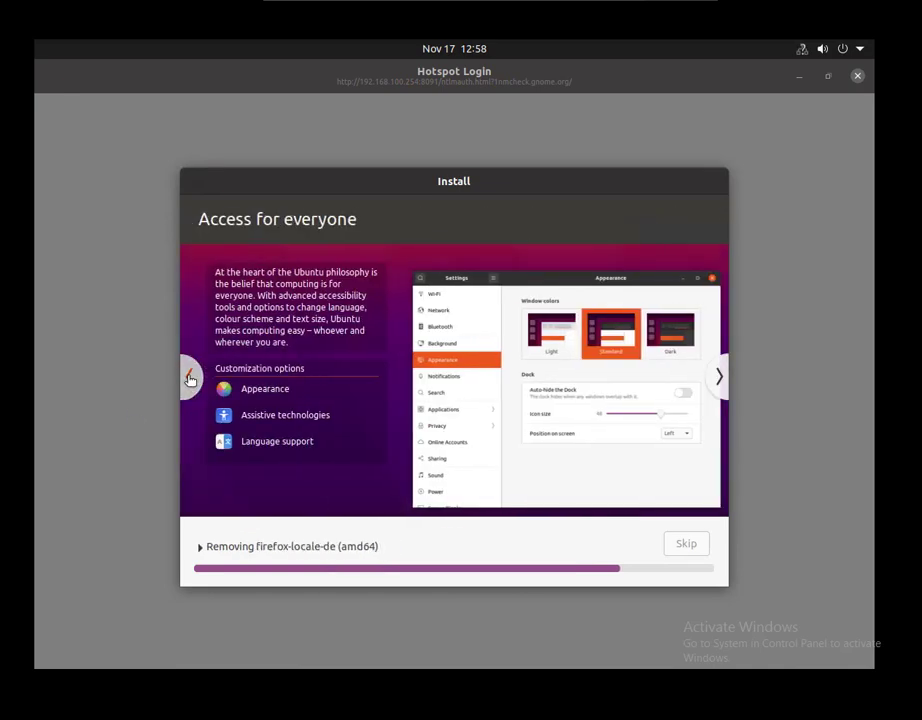
click(189, 377)
click(189, 377)
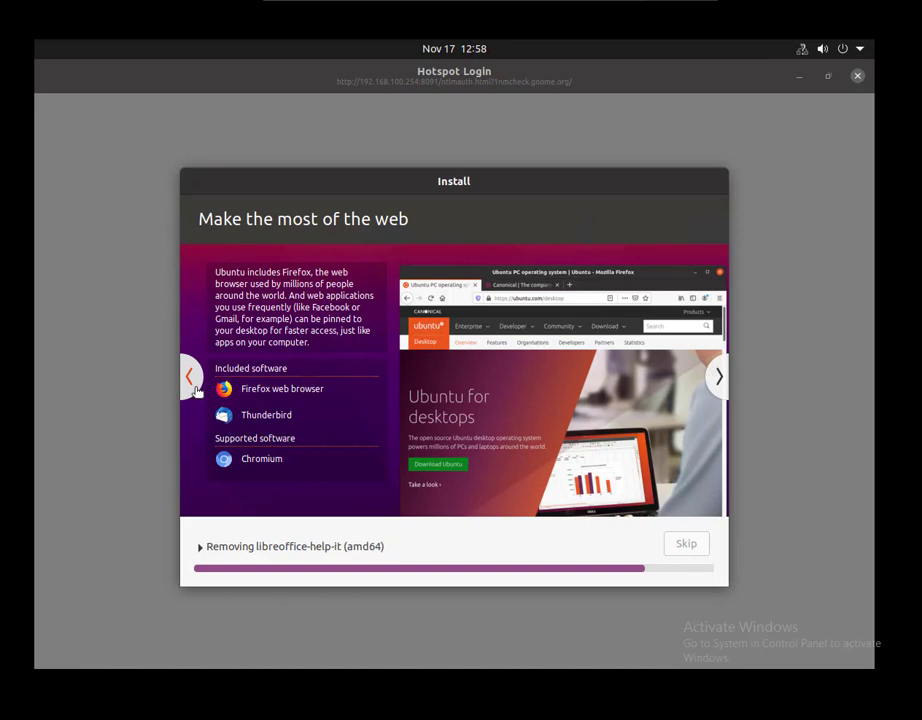
click(196, 390)
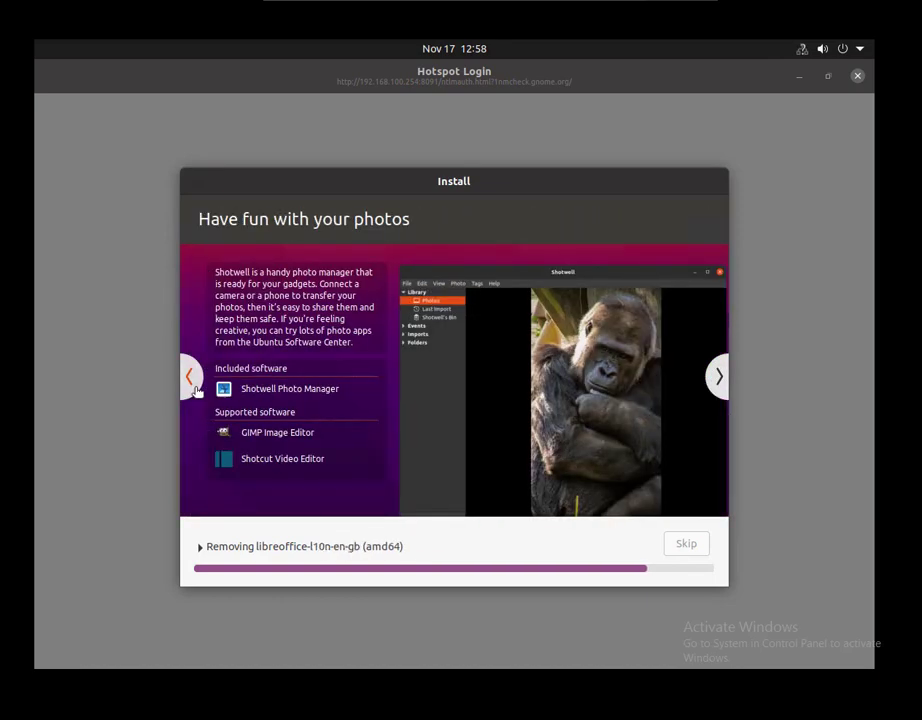
click(196, 390)
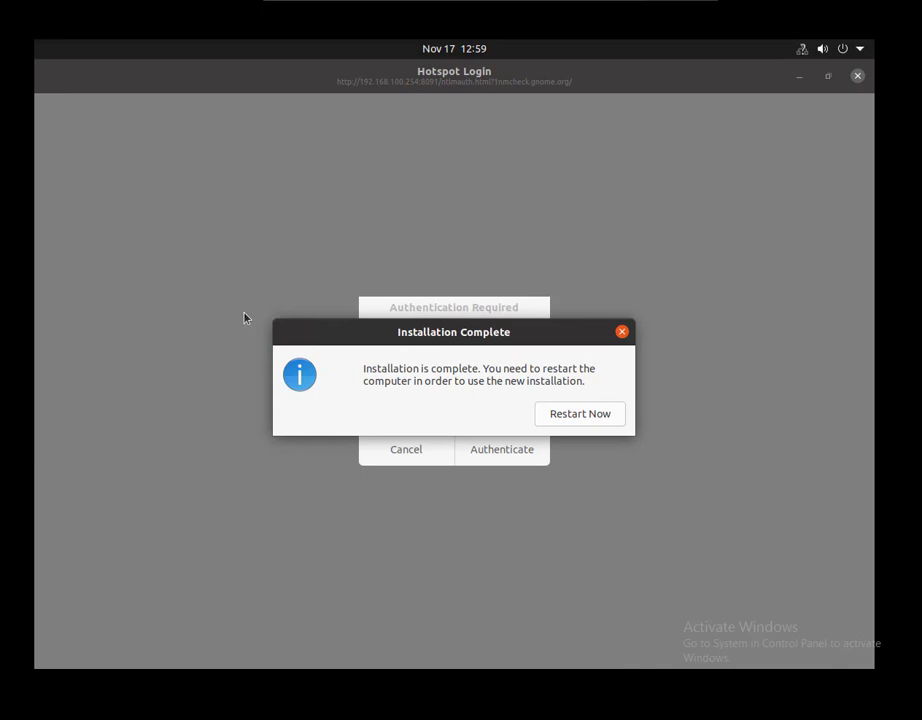
Choose Restart Now in the Installation Complete dialog.
click(577, 414)
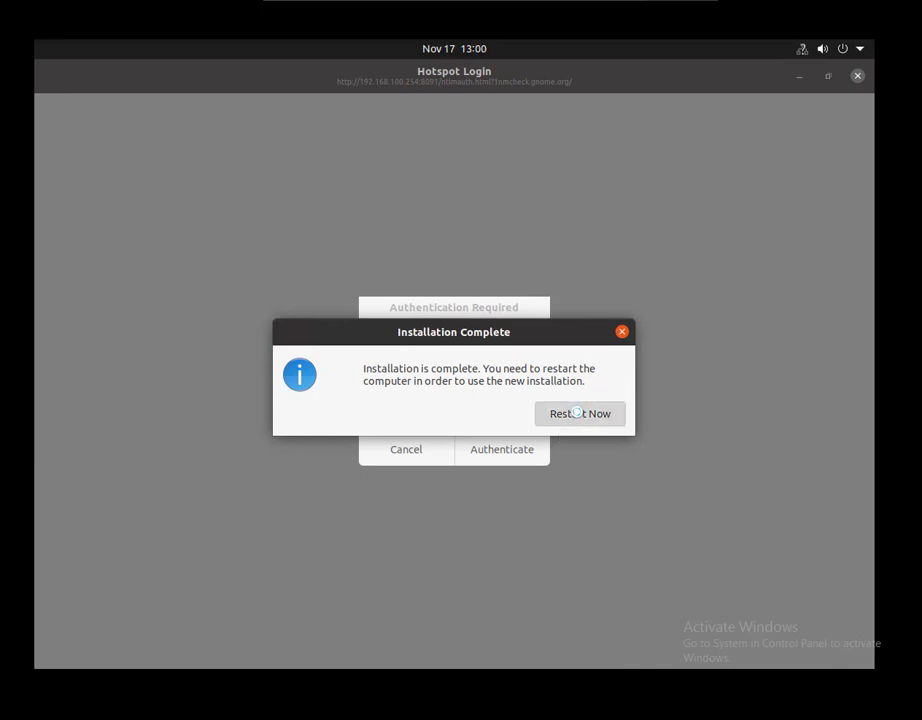